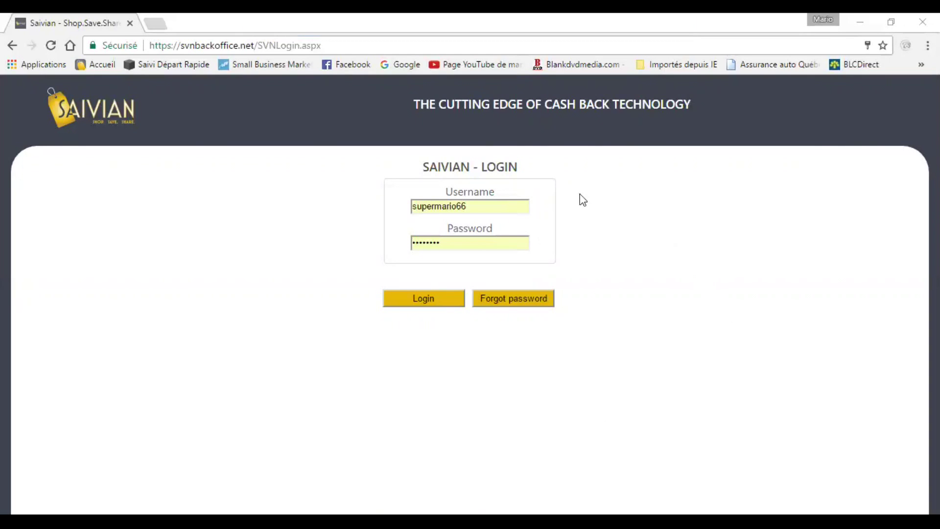
Log in with the filled-in credentials to reach the Saivian Update home page.
left_click(414, 304)
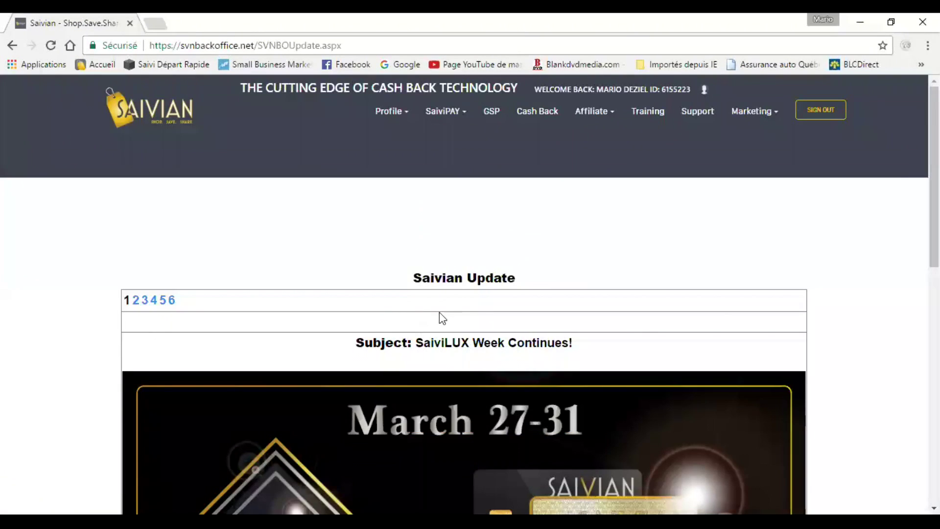
On the Affiliate EWallet page, redeem $99 for a GSP promo pass and confirm it.
left_click(606, 112)
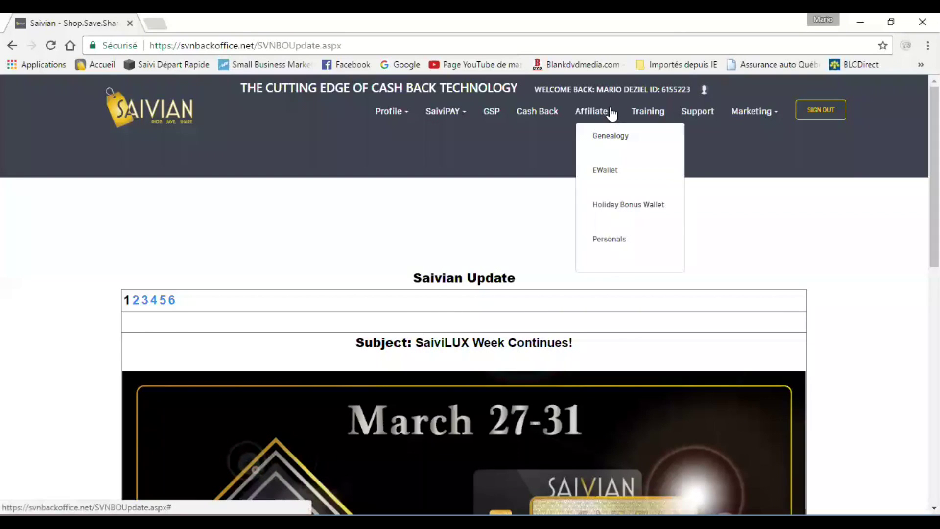
left_click(622, 174)
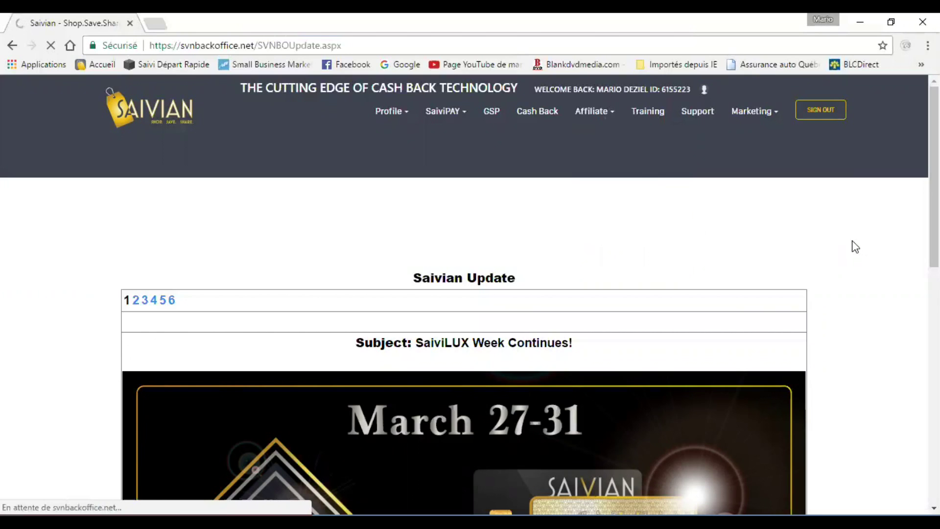
scroll(701, 333, "down", 3)
scroll(700, 328, "down", 4)
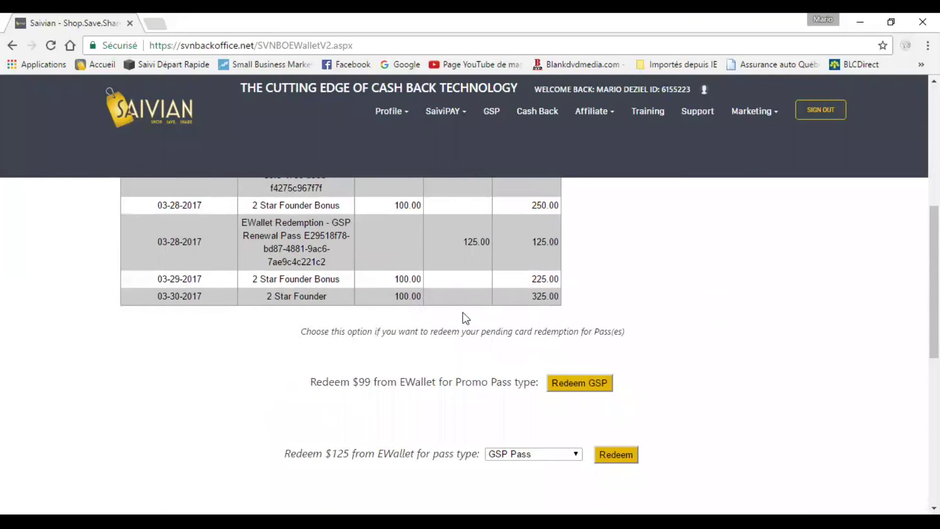
left_click(575, 385)
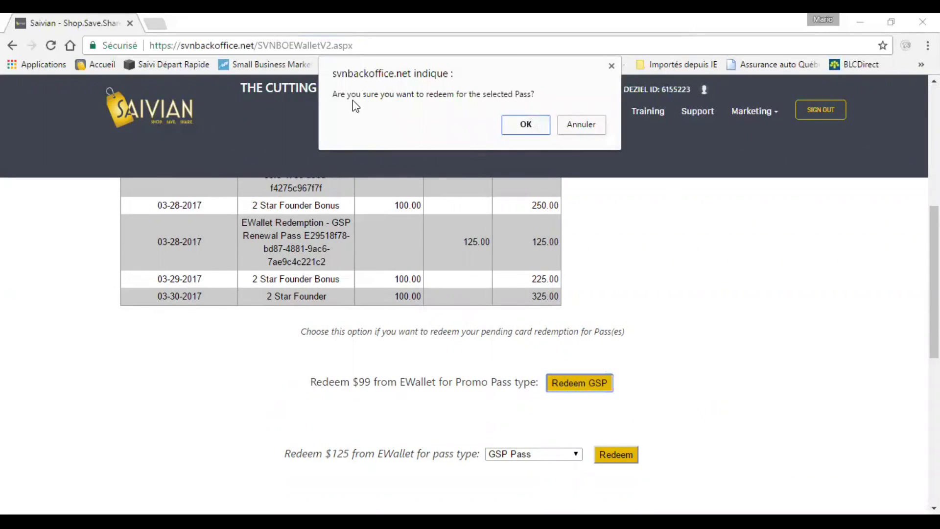
left_click(520, 124)
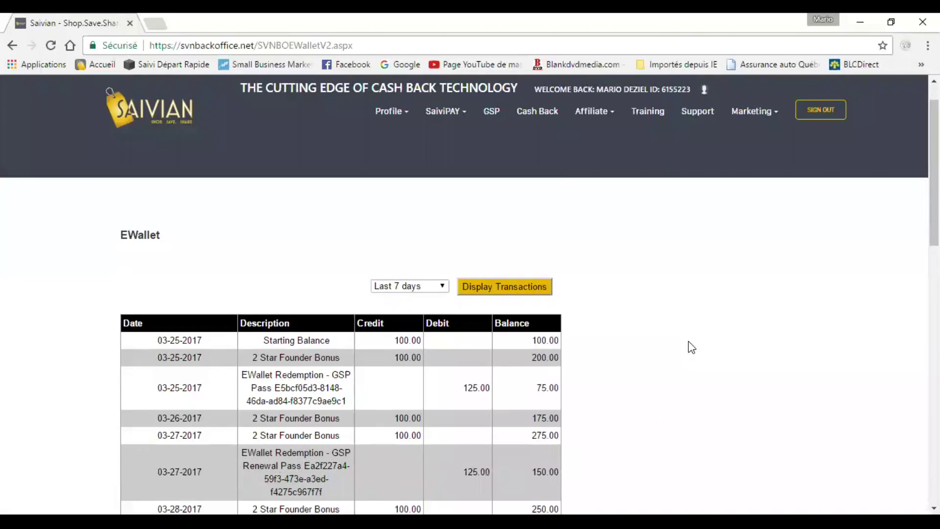
scroll(686, 325, "down", 1)
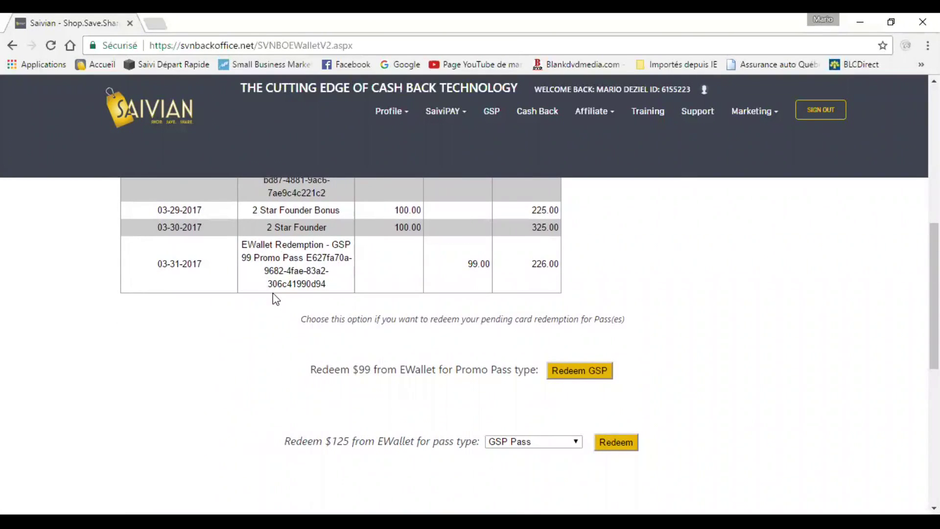
left_click_drag(308, 257, 325, 286)
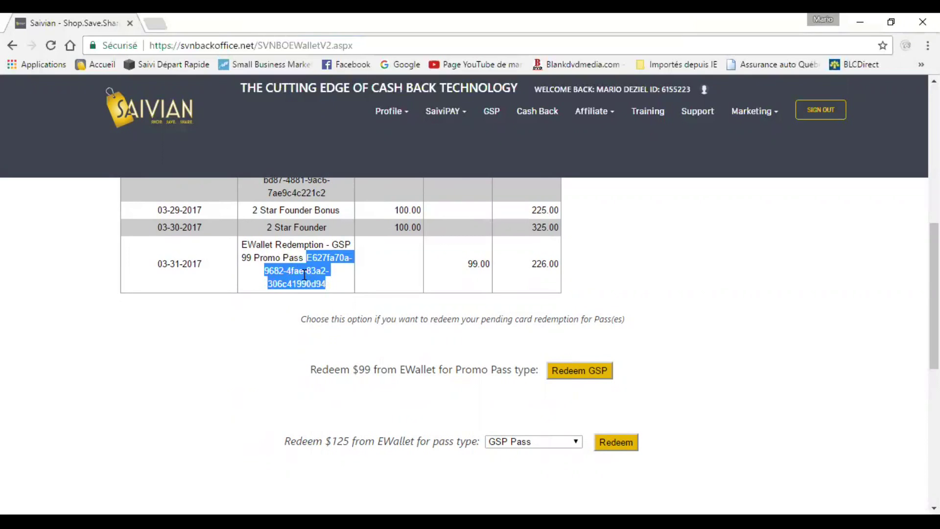
right_click(304, 275)
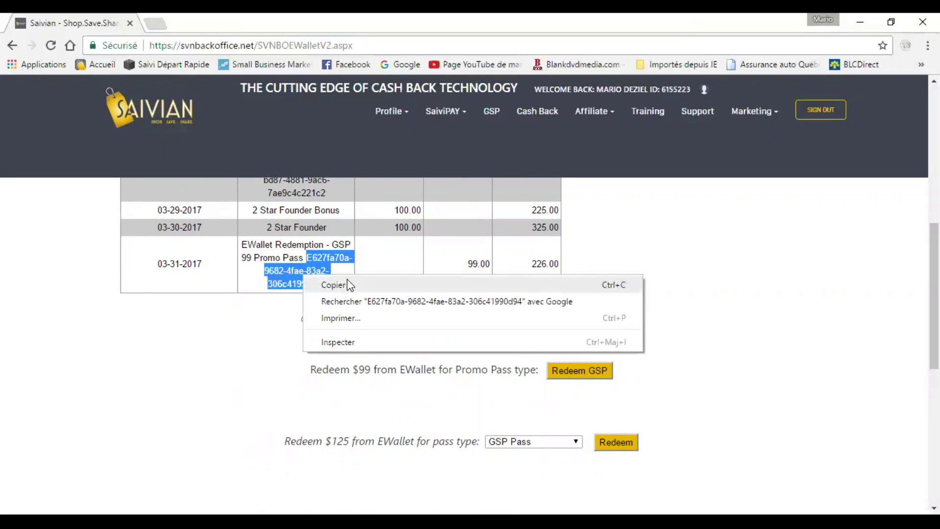
left_click(813, 307)
scroll(749, 304, "up", 8)
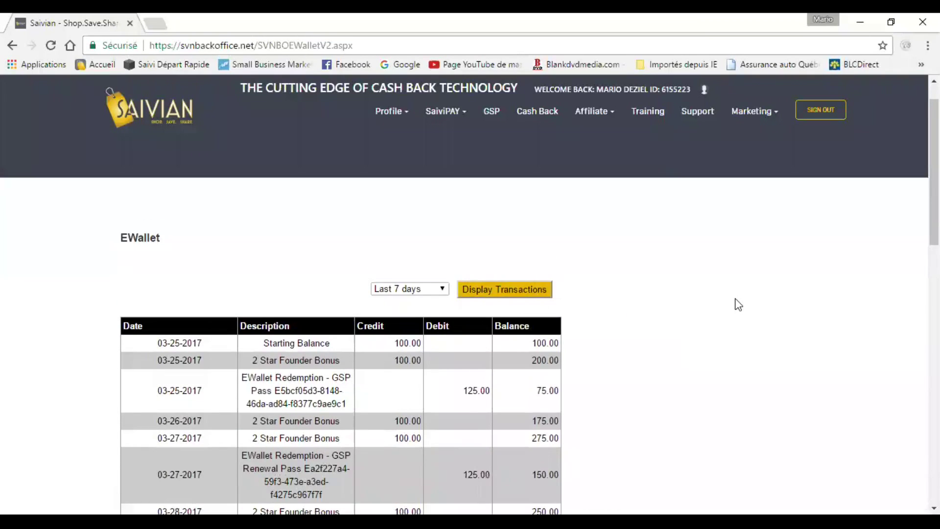
Search the Genealogy downline by the member's last name to list the one match.
left_click(612, 116)
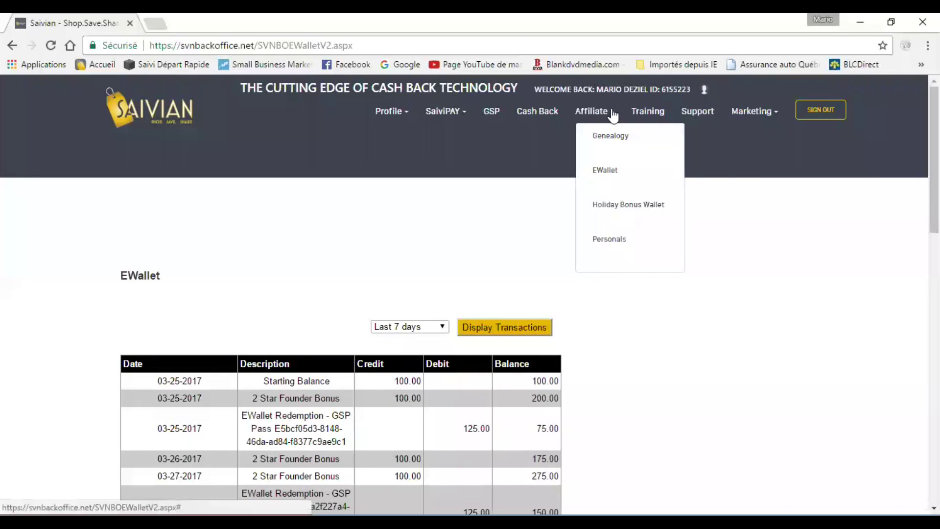
left_click(619, 142)
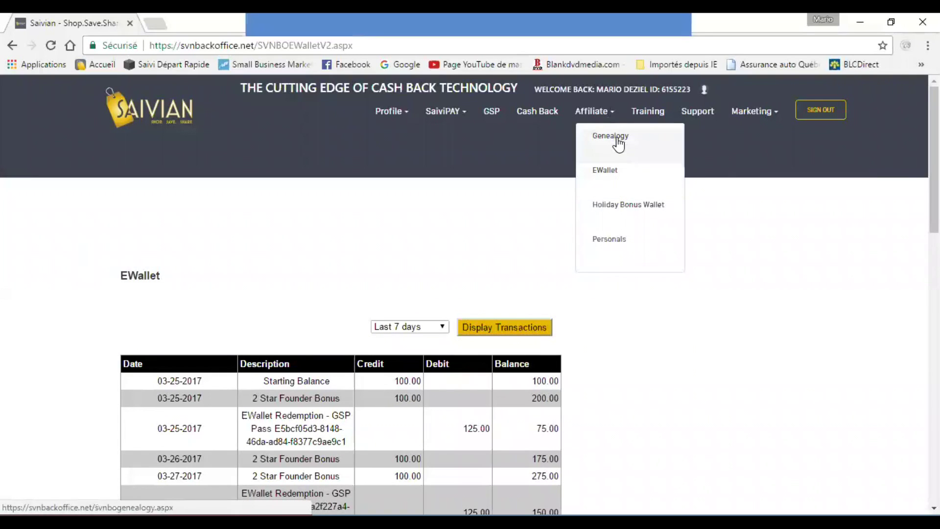
scroll(730, 274, "down", 5)
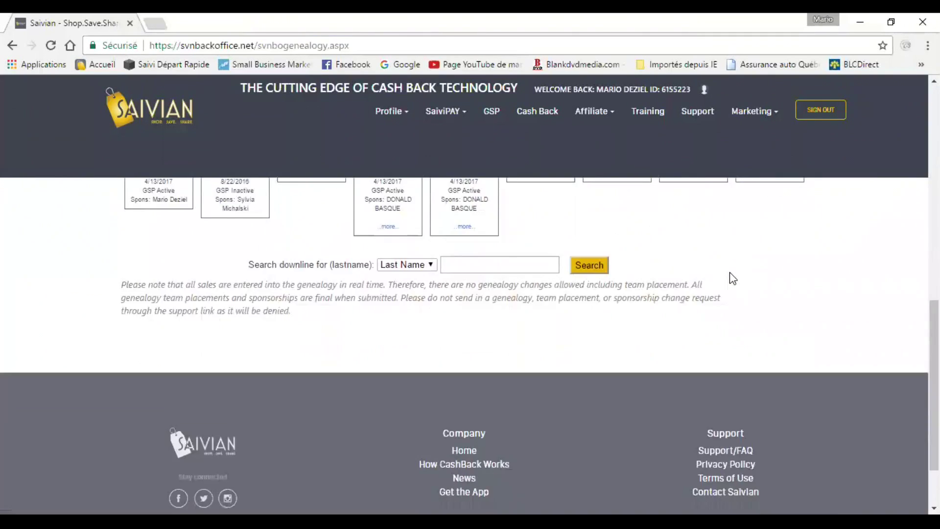
left_click(526, 266)
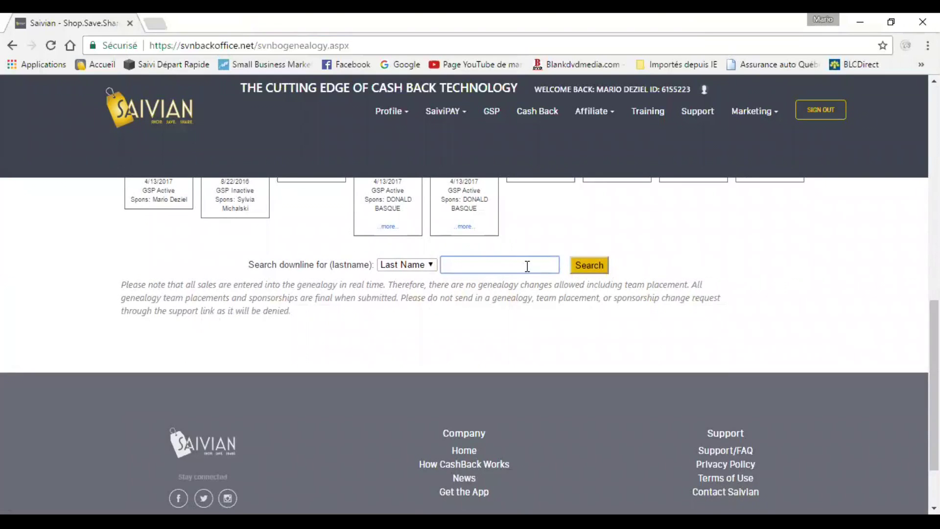
type("gilbert")
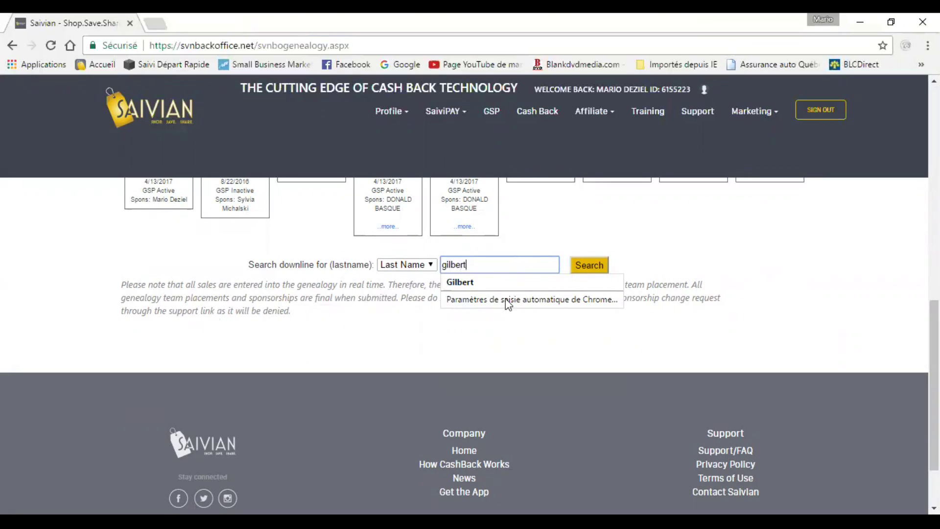
left_click(471, 284)
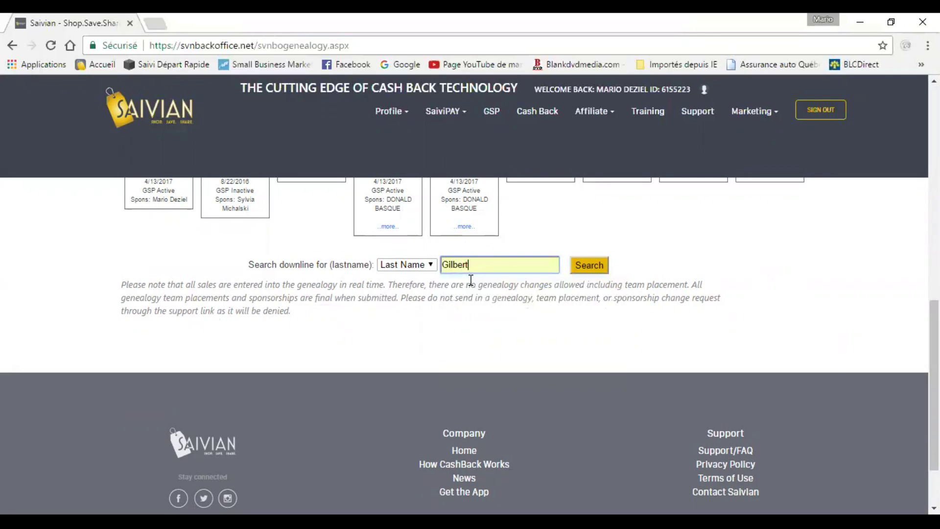
left_click(591, 265)
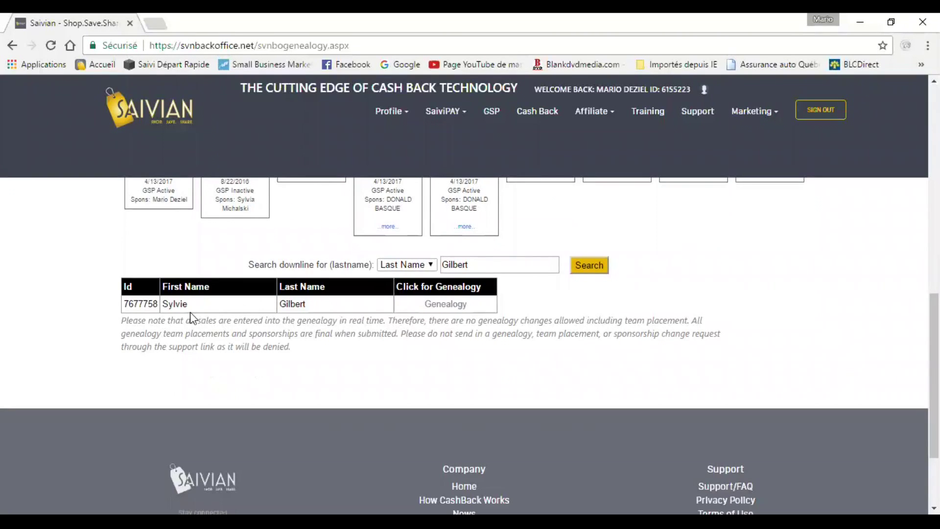
Open the found member's genealogy tree and pick the centre open slot below her.
left_click(445, 304)
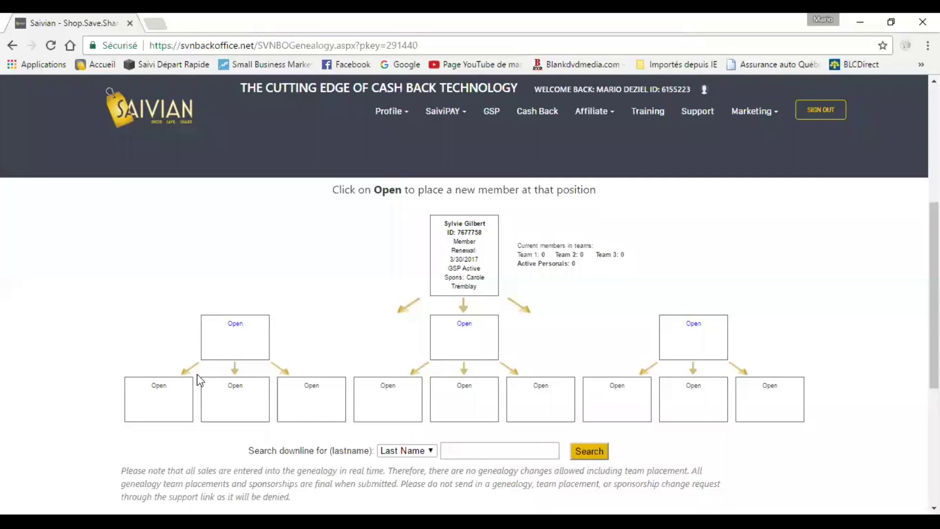
left_click(464, 324)
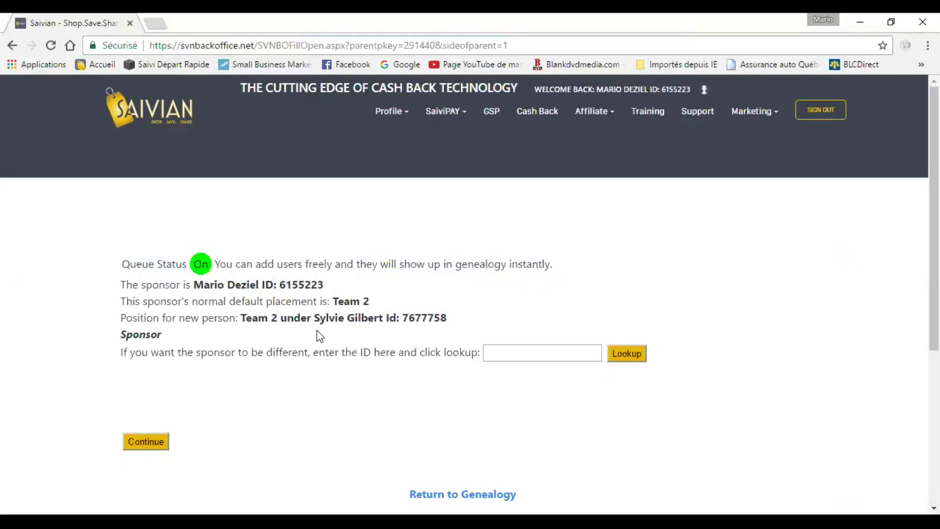
Set the sponsor to the placement member by entering her member ID and looking it up.
left_click_drag(404, 317, 448, 319)
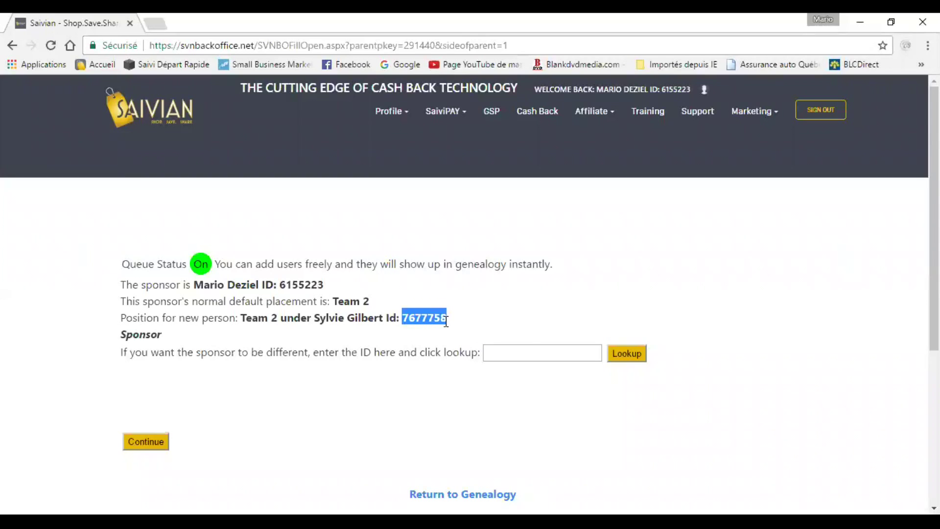
left_click(507, 352)
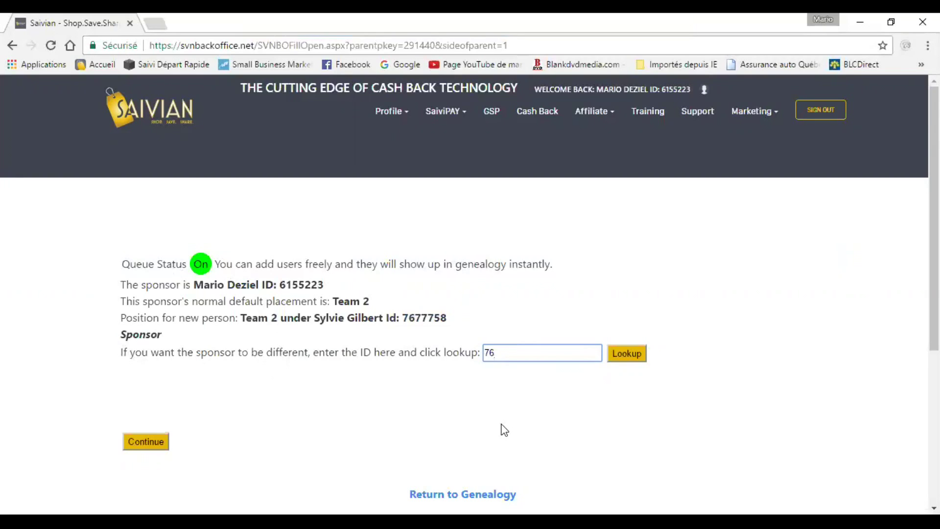
type("77758")
left_click(632, 359)
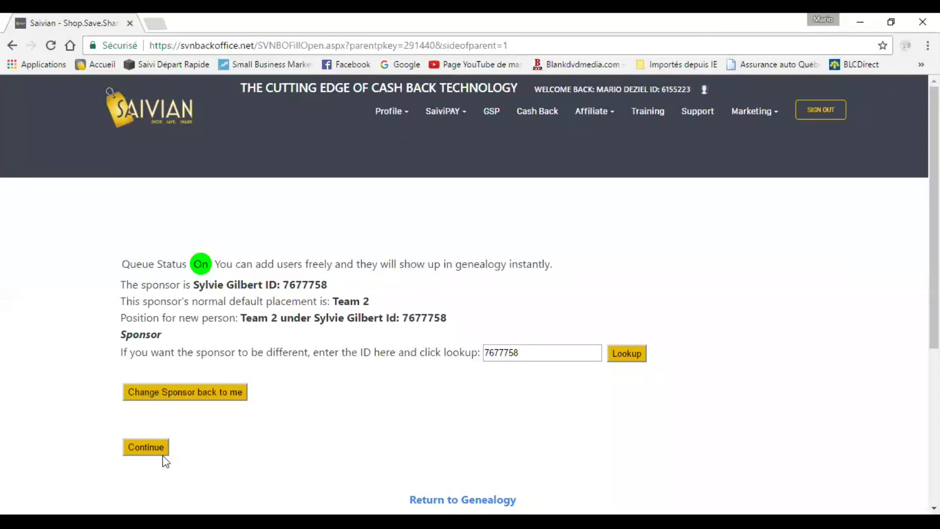
Advance to the membership type step and accept the policies and procedures agreement.
left_click(150, 449)
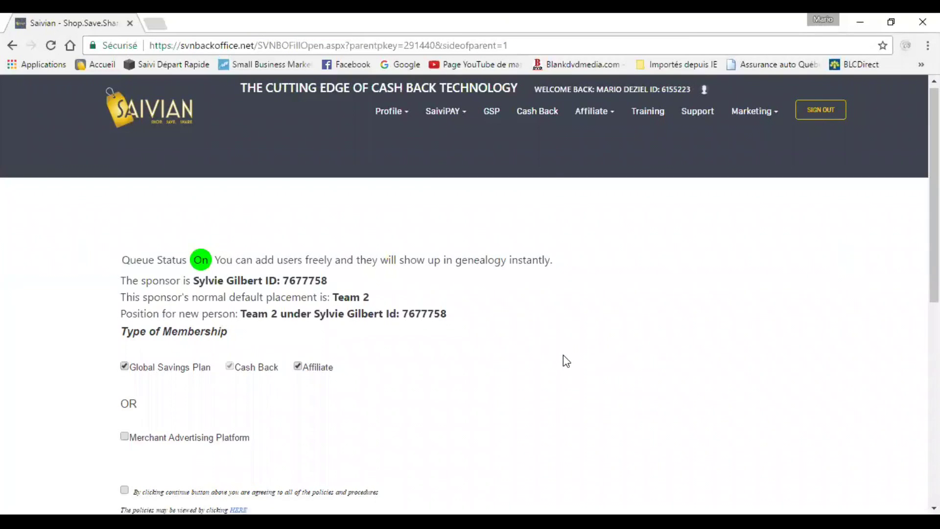
scroll(566, 355, "down", 3)
scroll(566, 338, "up", 1)
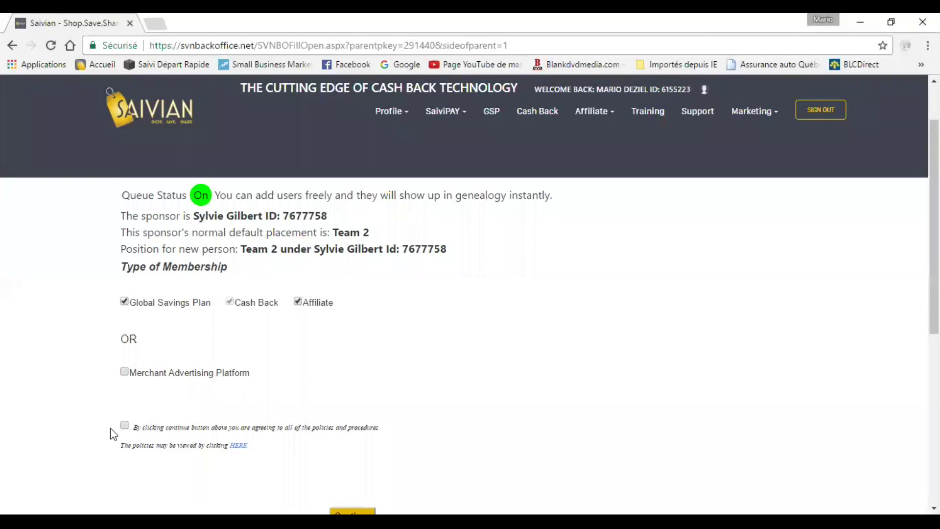
left_click(124, 427)
scroll(592, 352, "down", 4)
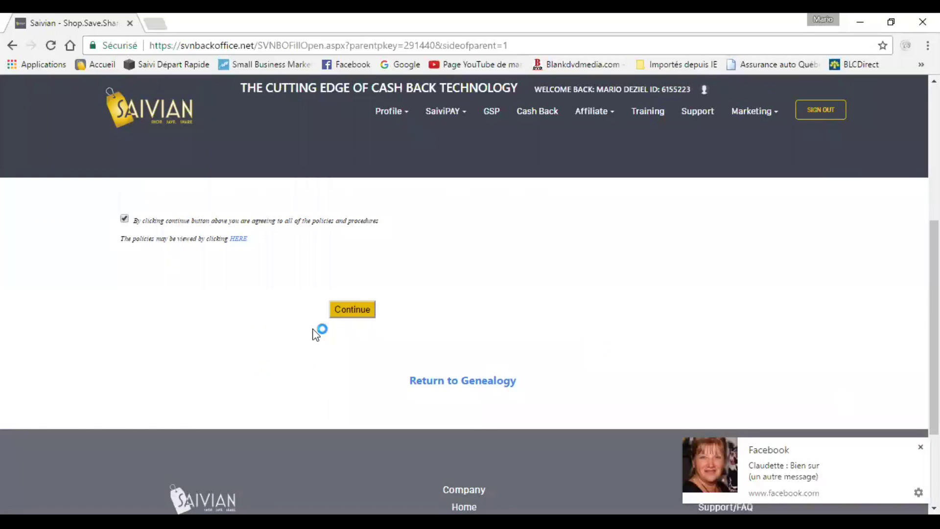
Paste the copied promo pass code into the GSP Pass field.
left_click(351, 310)
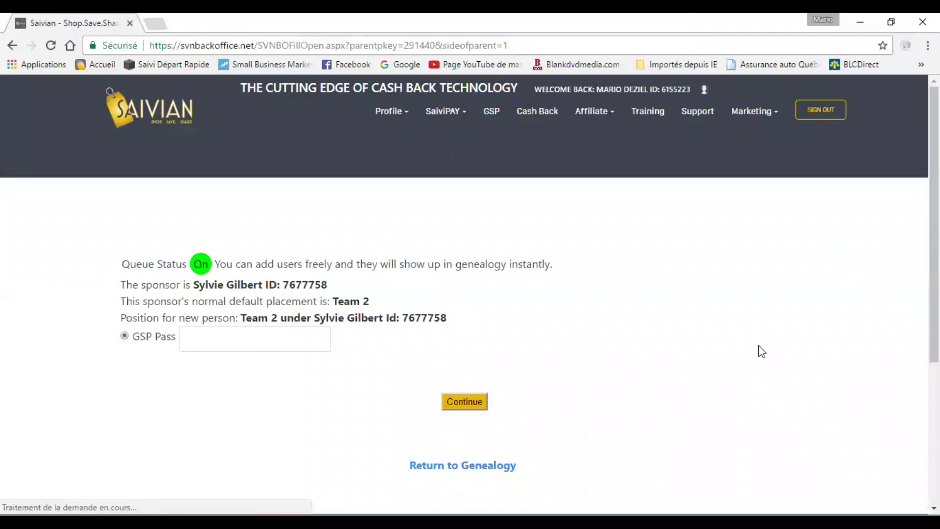
left_click(209, 333)
key("ctrl+v")
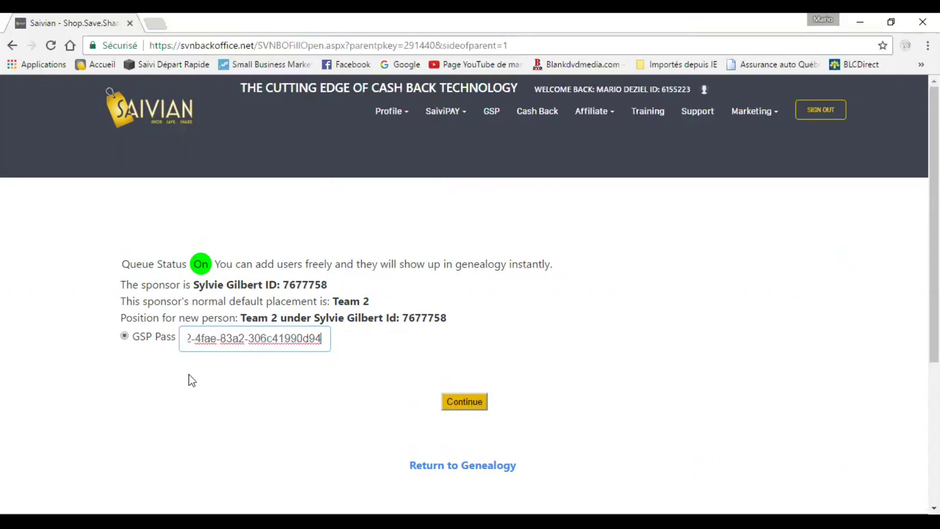
Fill in the new member's name, address, Quebec, Canada, carrier Other, site name and password.
left_click(465, 404)
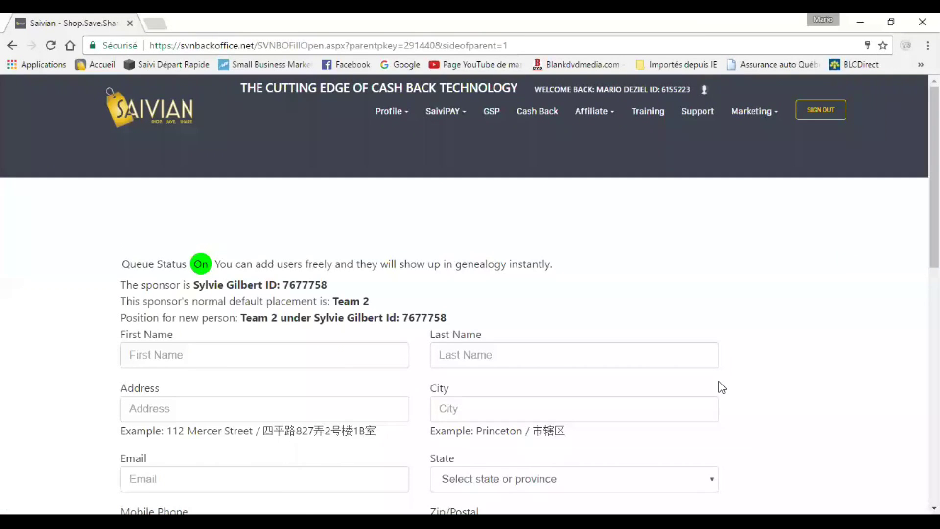
scroll(827, 360, "down", 3)
scroll(824, 363, "up", 2)
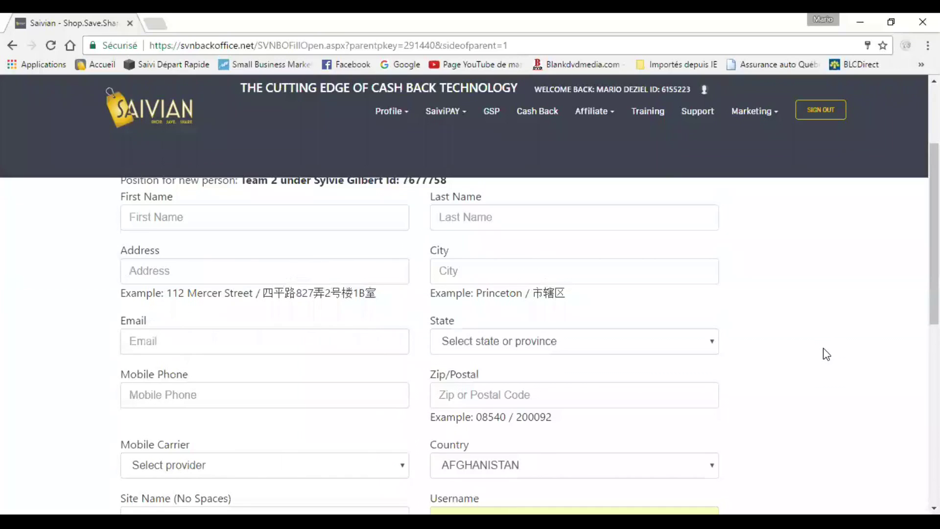
left_click(237, 280)
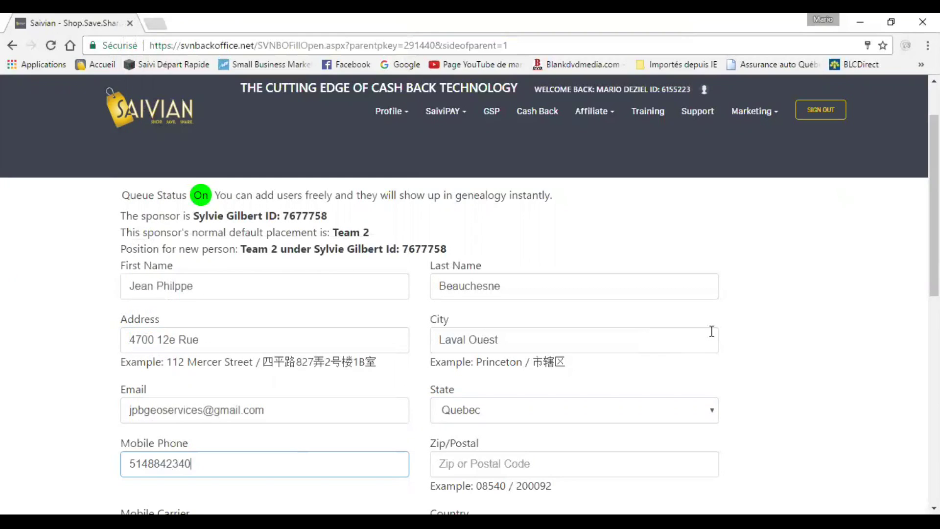
key("Tab")
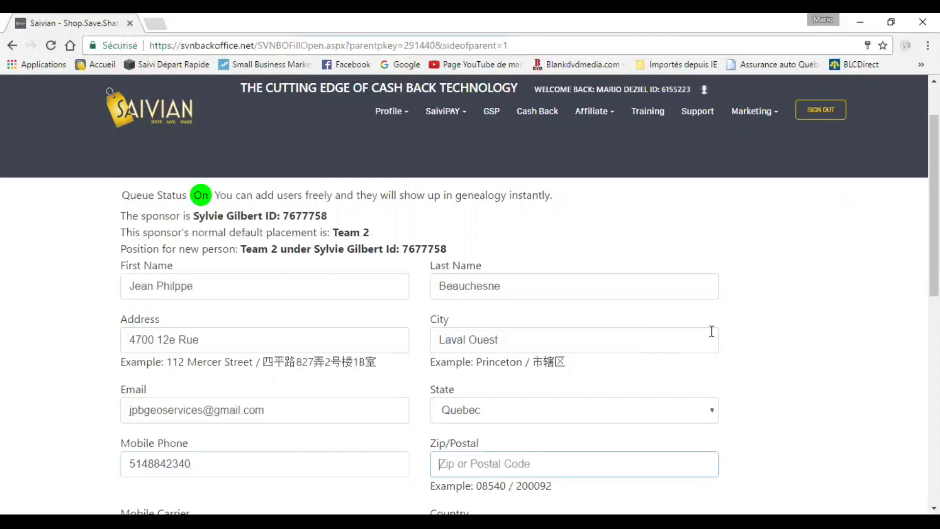
scroll(839, 316, "down", 1)
scroll(840, 313, "down", 1)
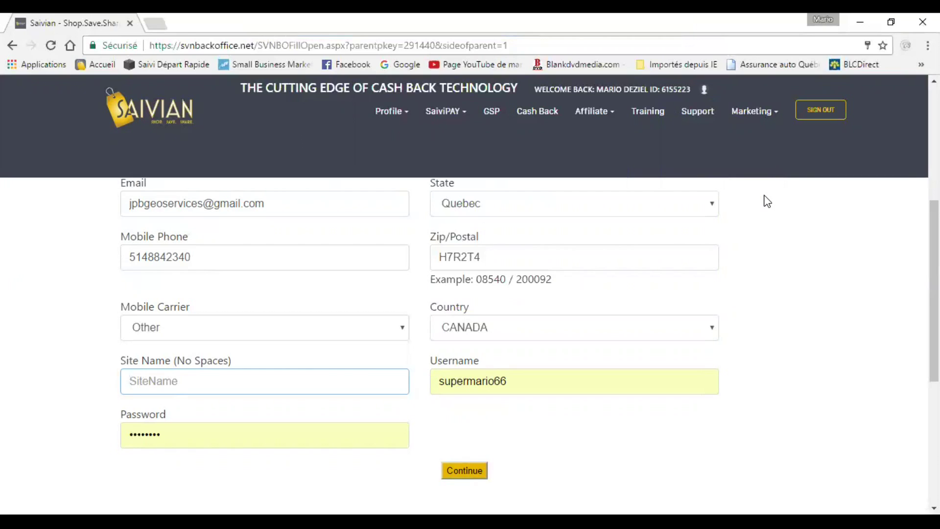
key("Tab")
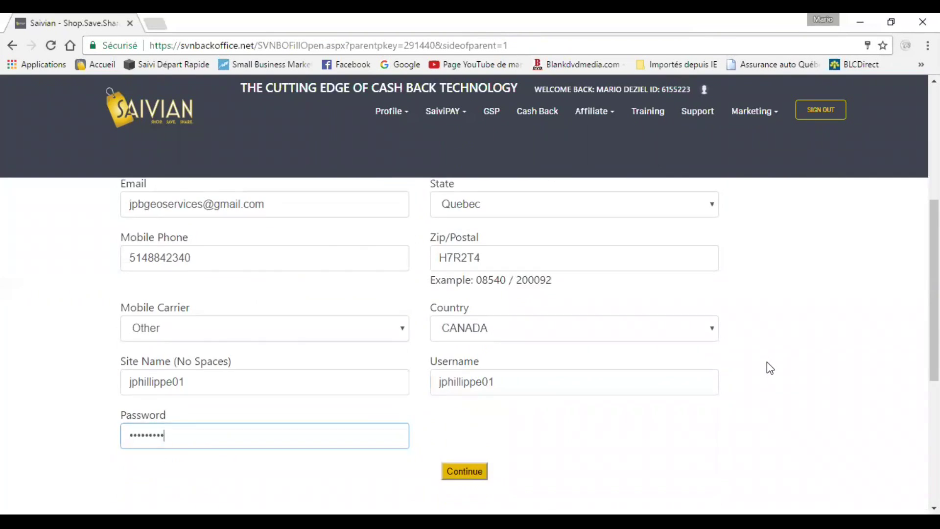
scroll(767, 367, "down", 1)
Continue to Registration Completion and submit to save the new member's registration.
left_click(455, 401)
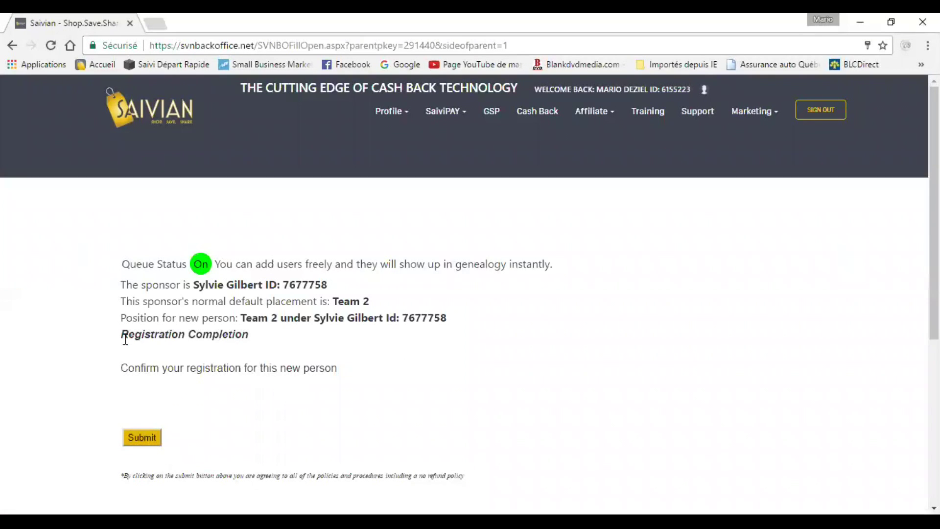
left_click(137, 438)
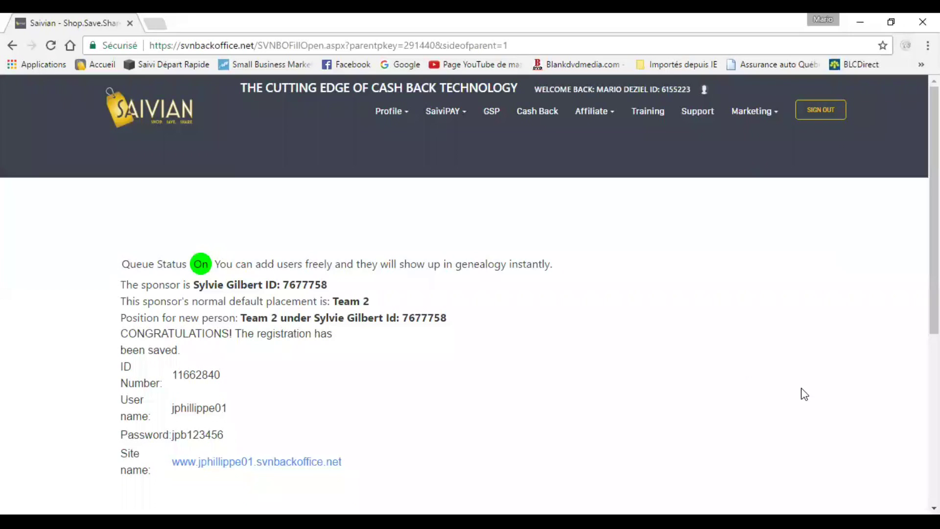
scroll(791, 365, "down", 1)
scroll(792, 361, "up", 1)
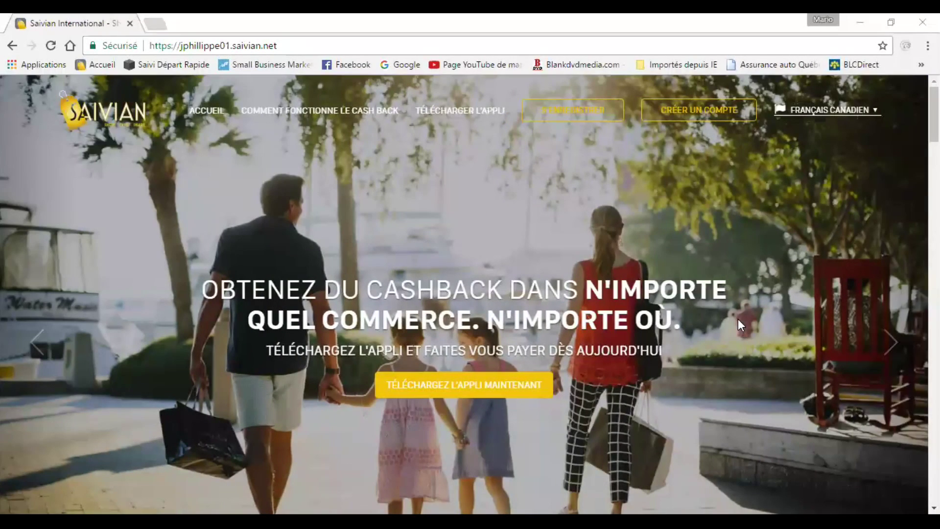
Use CRÉER UN COMPTE to reach the Join Saivian page's membership options.
left_click(702, 112)
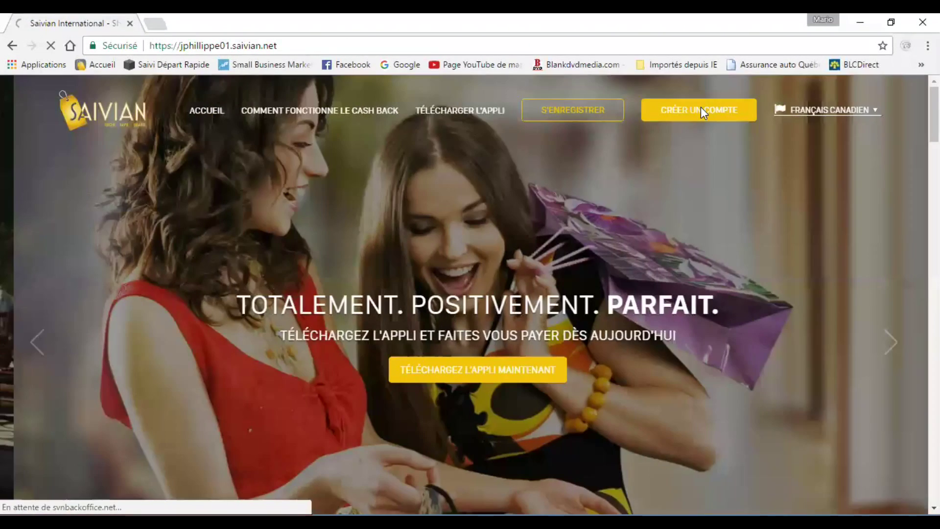
scroll(793, 402, "down", 5)
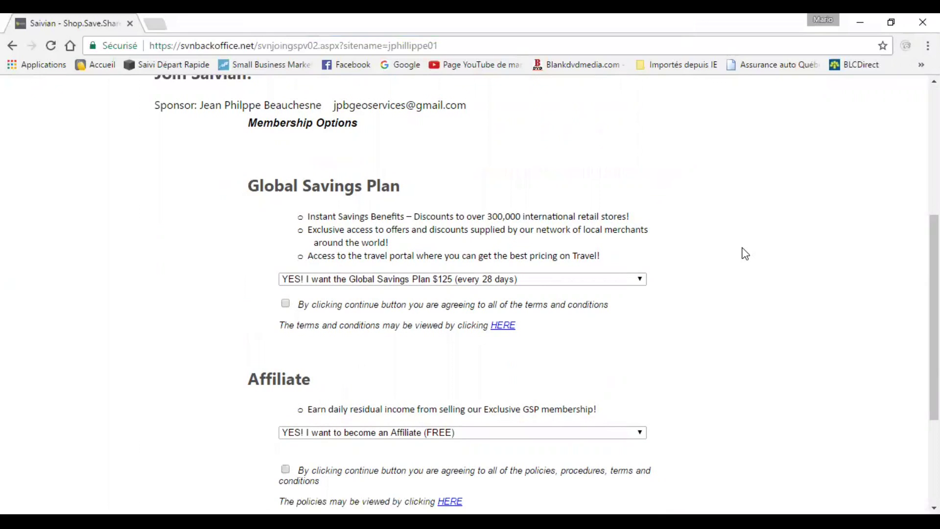
Accept the Global Savings Plan and Affiliate terms, keeping the free Affiliate membership set to YES, and continue.
left_click(493, 304)
scroll(325, 301, "down", 3)
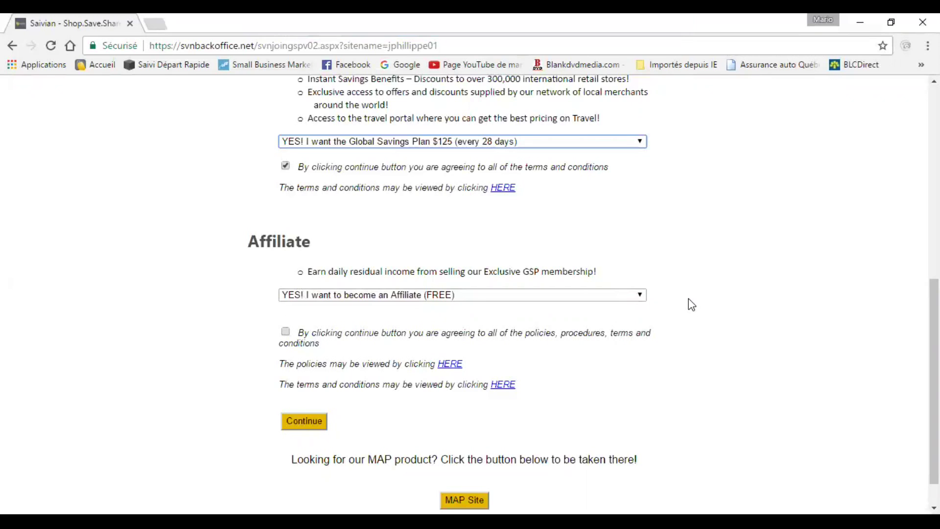
left_click(640, 296)
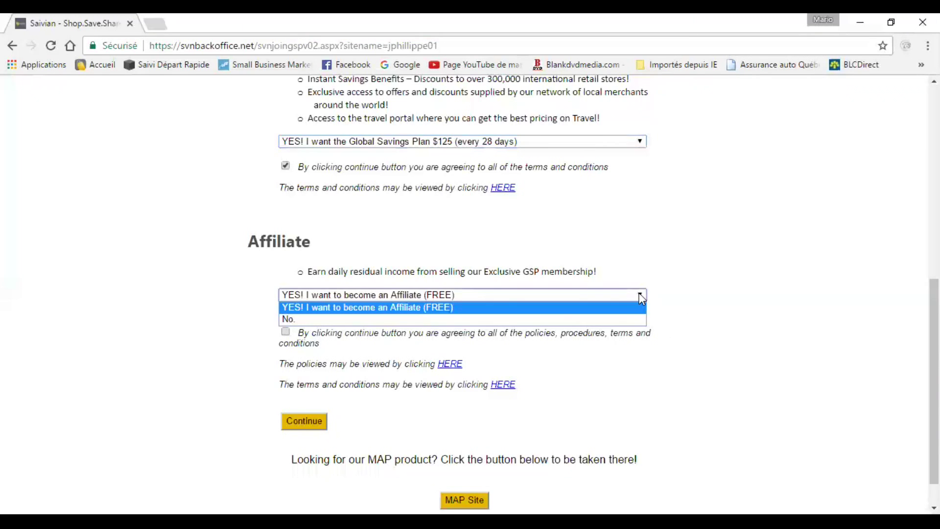
left_click(642, 296)
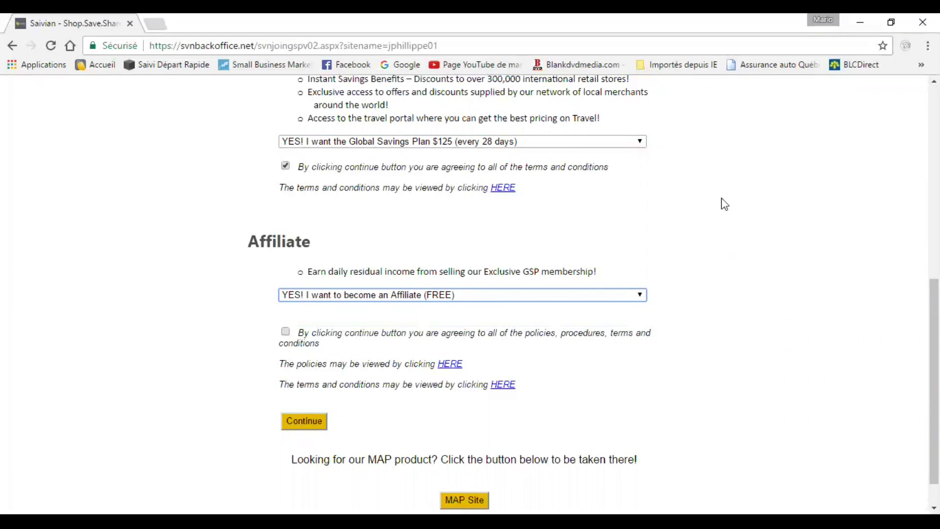
left_click(286, 332)
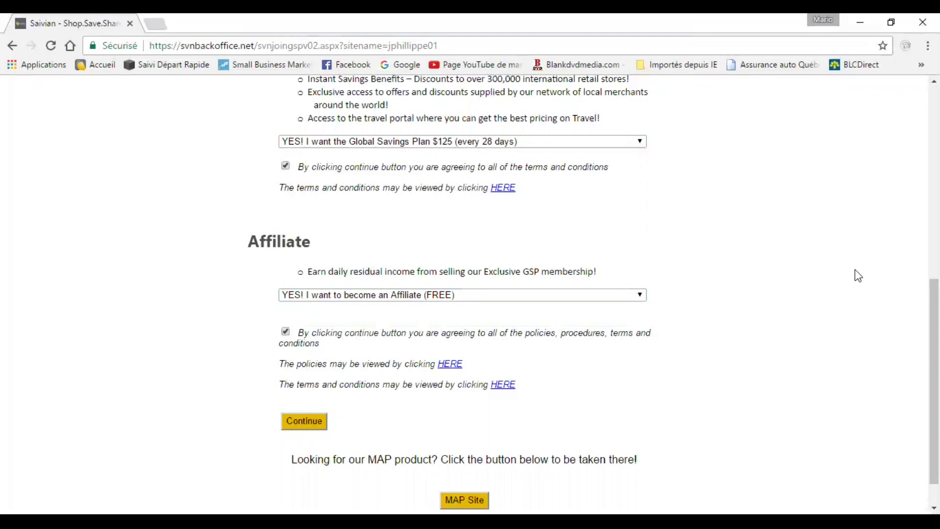
scroll(380, 386, "down", 1)
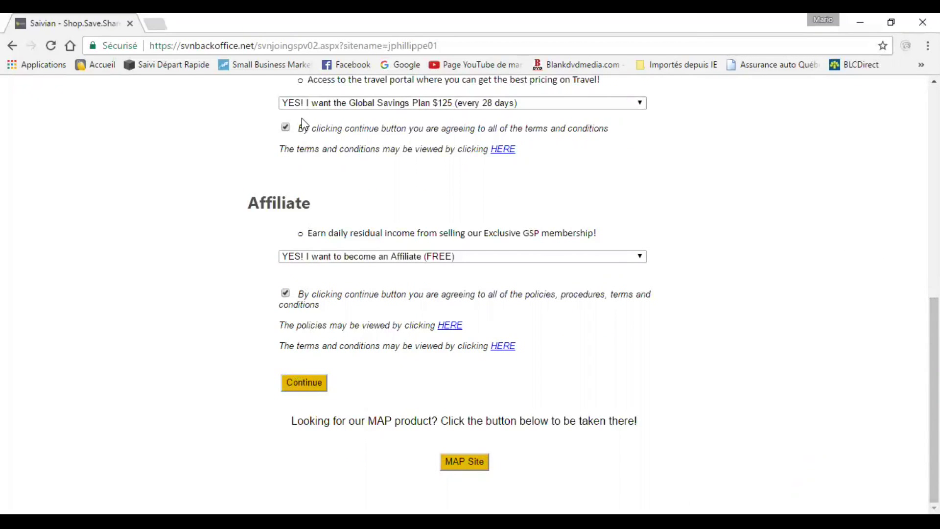
left_click(302, 383)
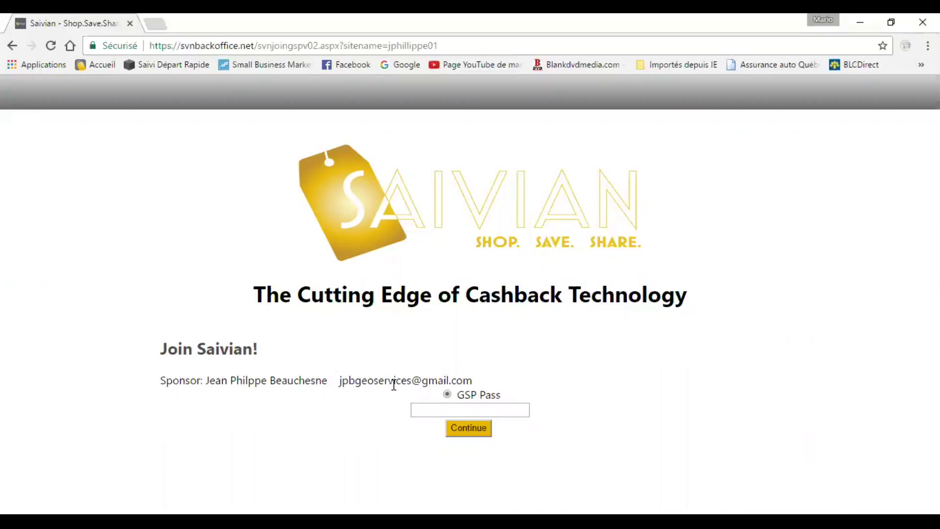
Paste the copied GSP pass code into the GSP Pass field and submit it.
left_click(423, 409)
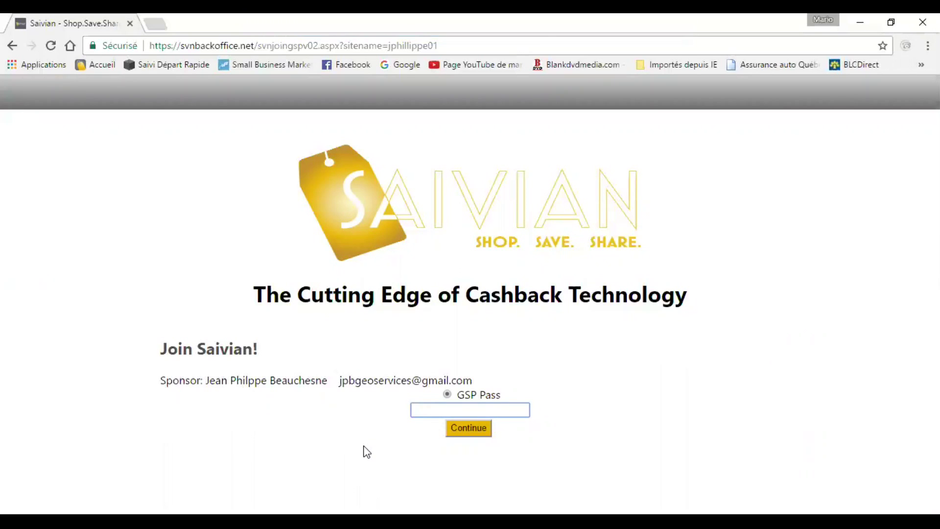
key("ctrl+v")
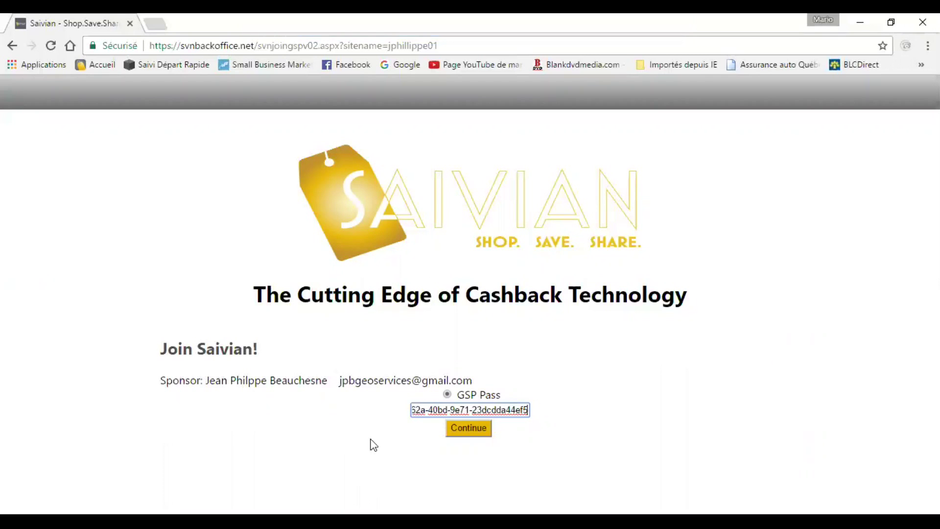
left_click(476, 433)
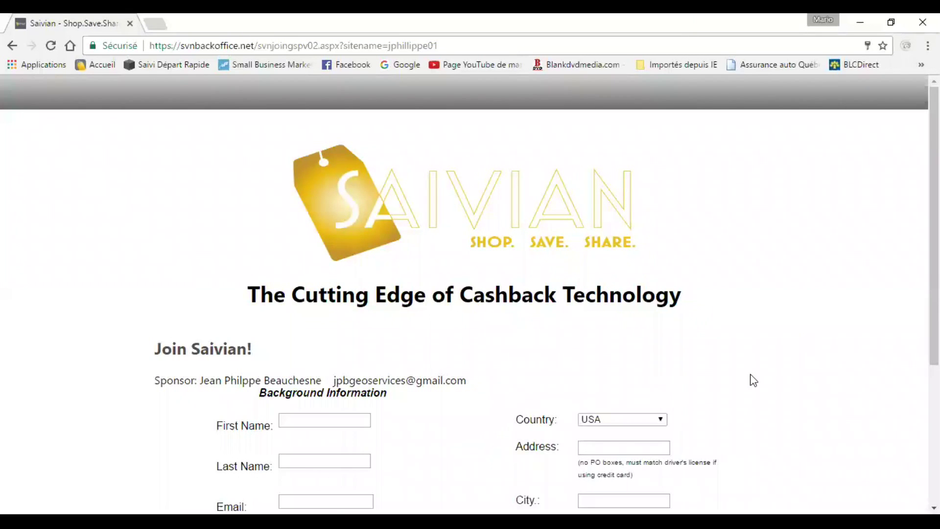
Complete the second member's background details with CANADA, Quebec and carrier Other, then continue.
scroll(827, 355, "down", 5)
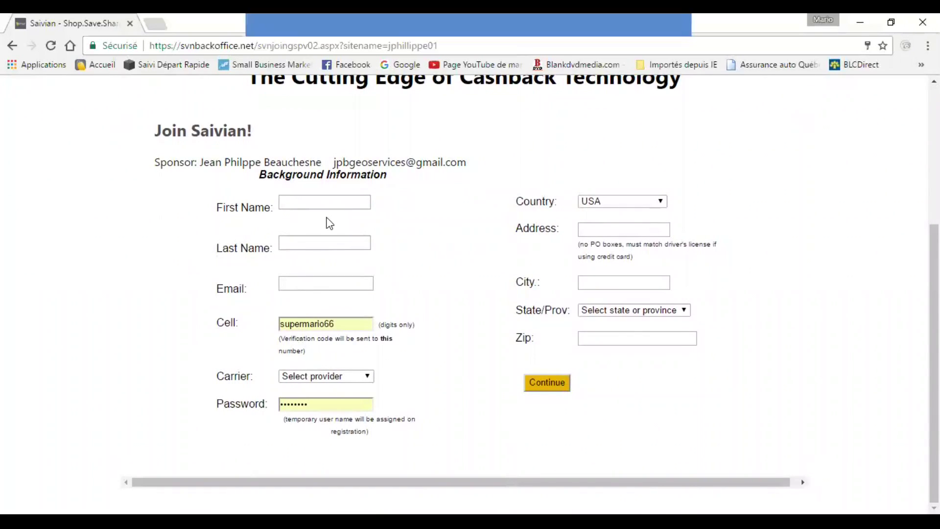
left_click(328, 201)
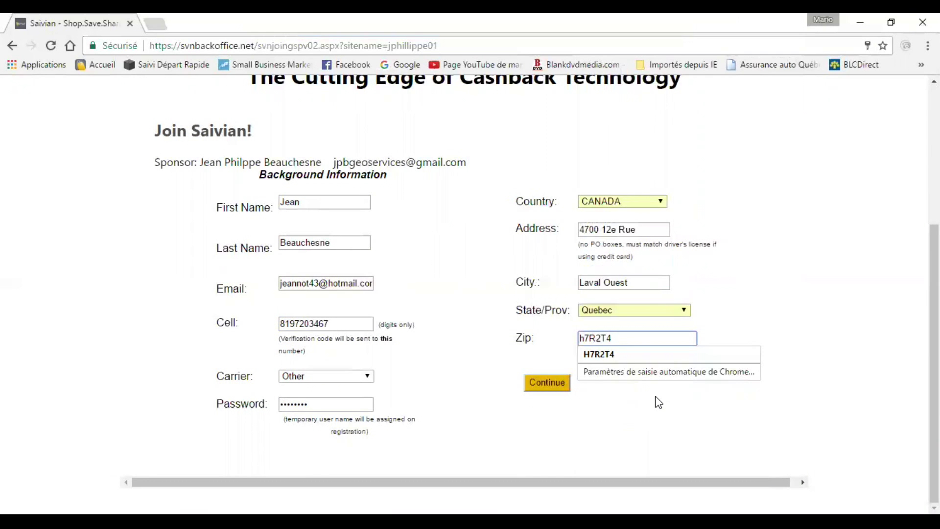
left_click(658, 401)
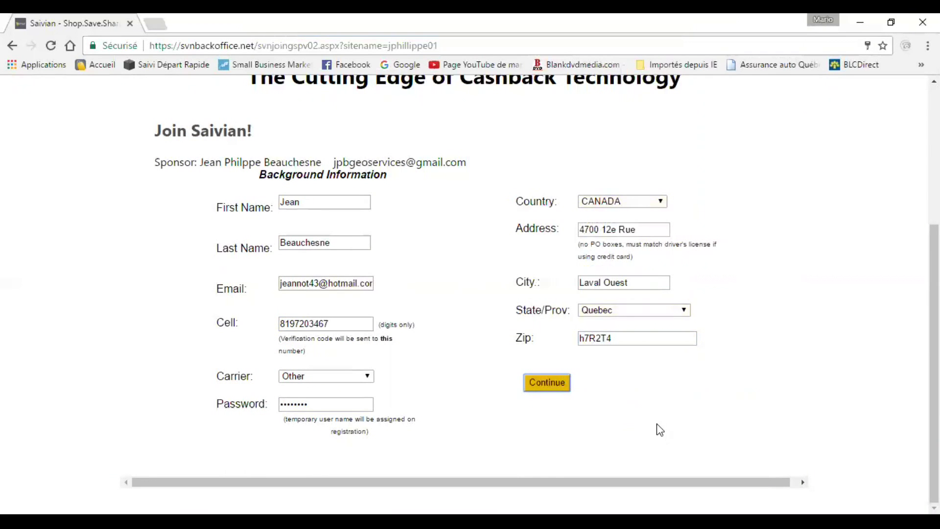
left_click(556, 382)
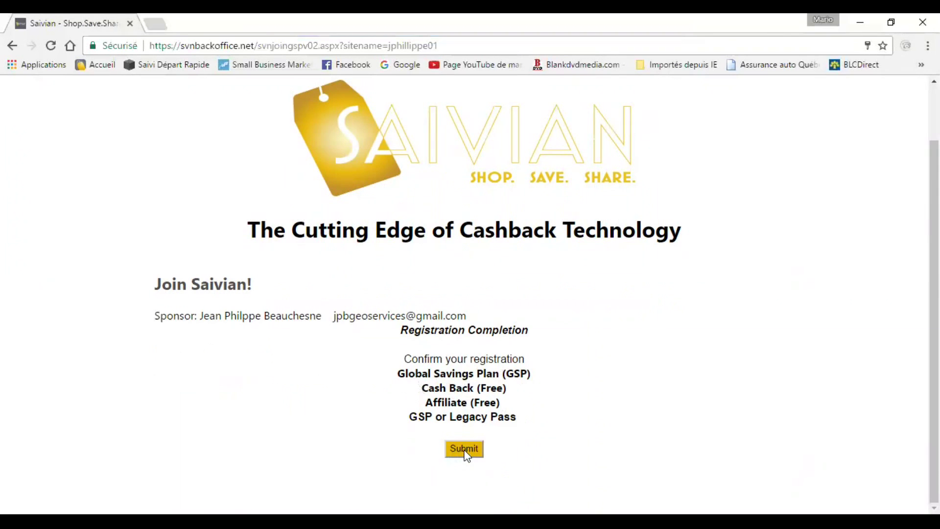
Submit the second member's registration on the Registration Completion page.
left_click(465, 449)
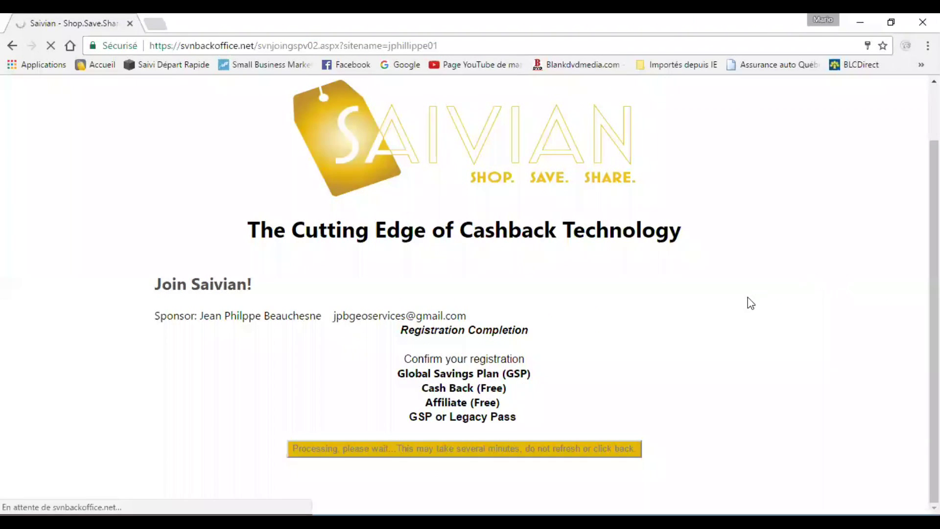